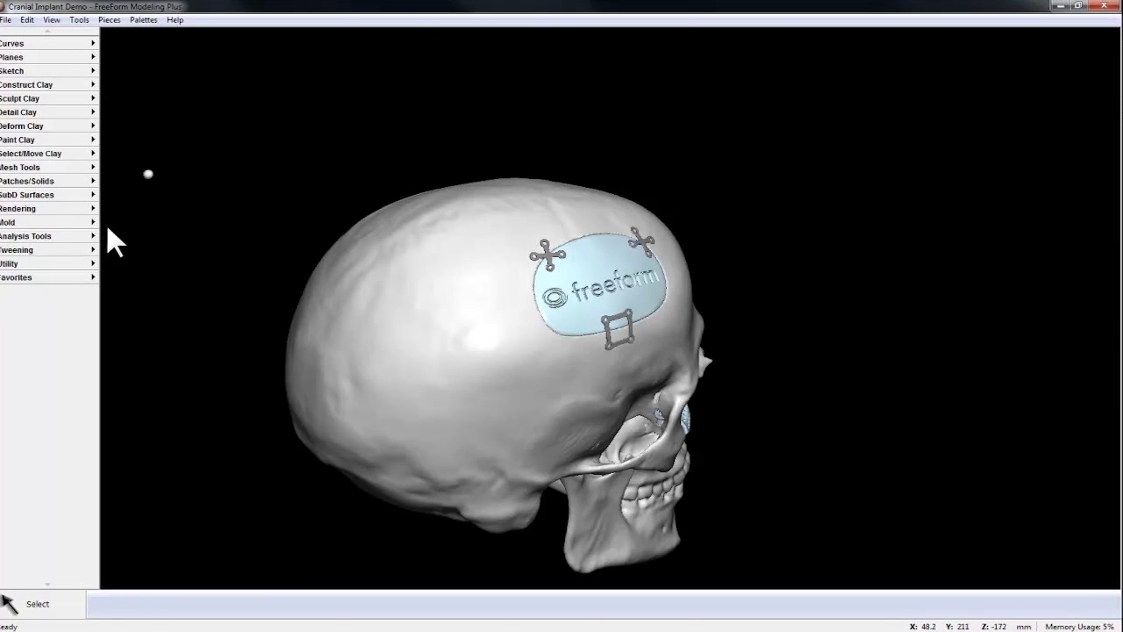
Step: Expand the Analysis Tools category in the left palette
click(55, 236)
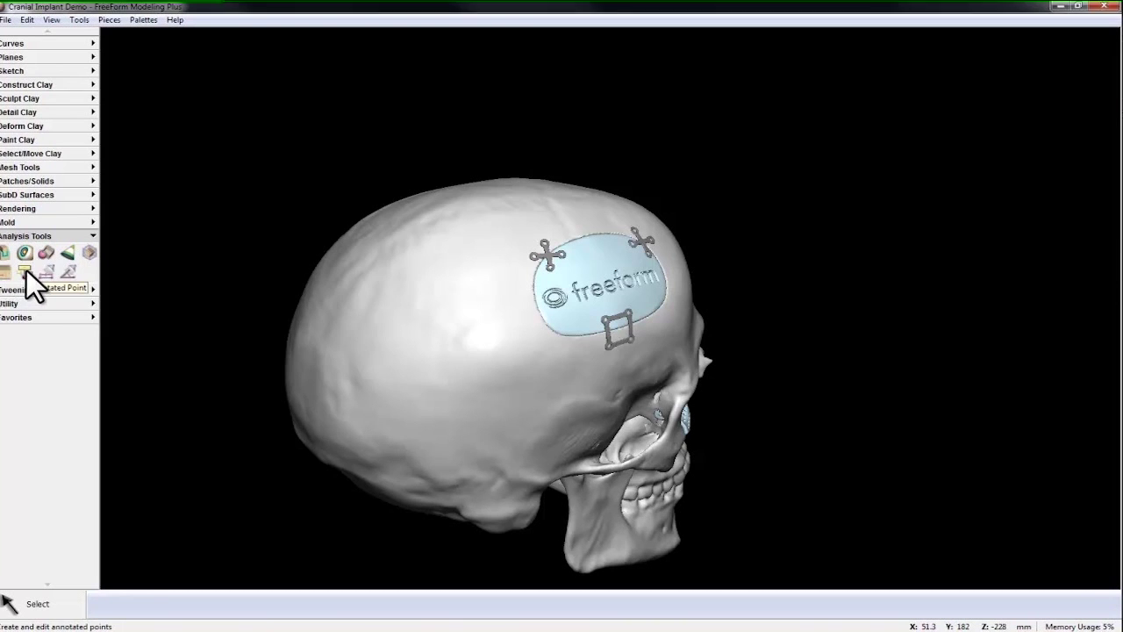
Step: Place an annotated point labelled 'Point 1' on the skull's implant patch
click(25, 271)
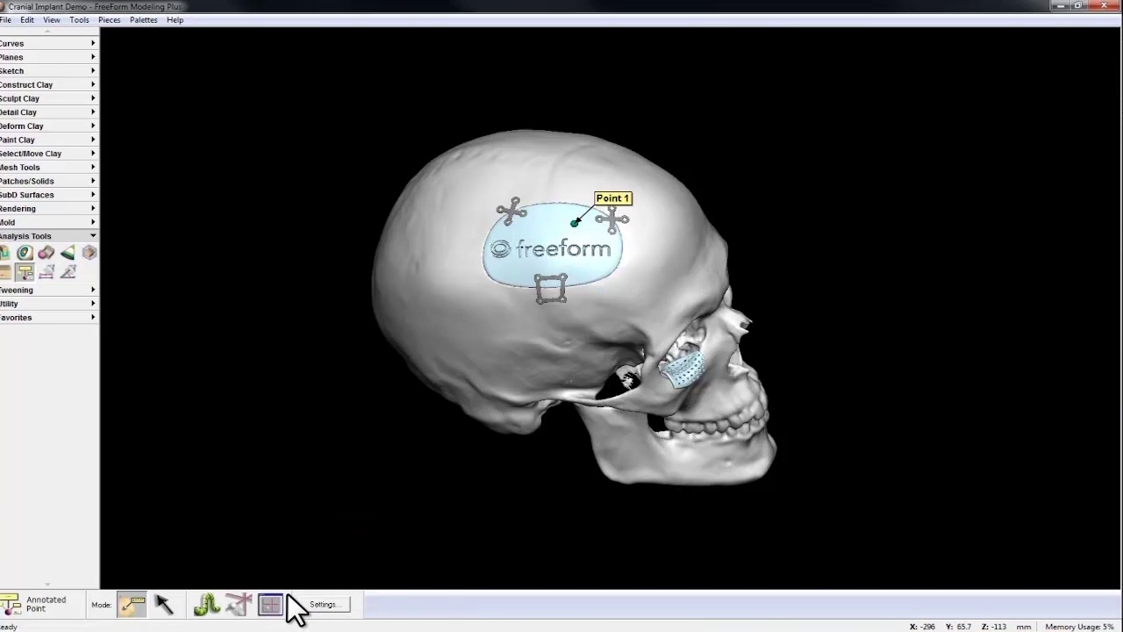
Step: Change the point's annotation text to 'For More Information: Click Here' and apply it
click(337, 605)
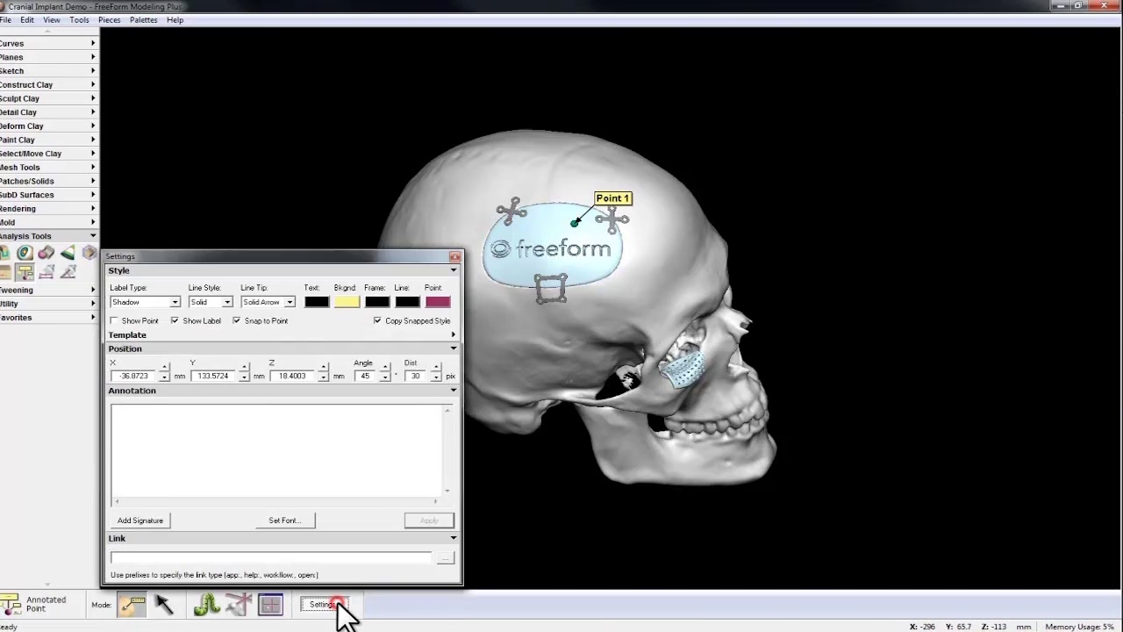
drag(262, 256, 207, 241)
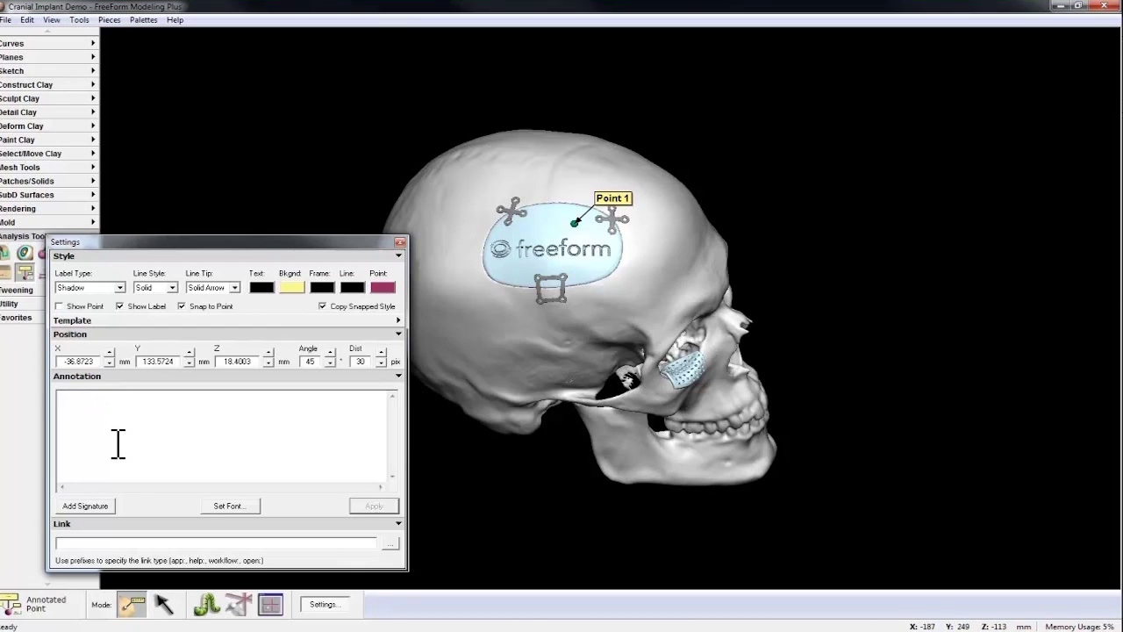
text(e In)
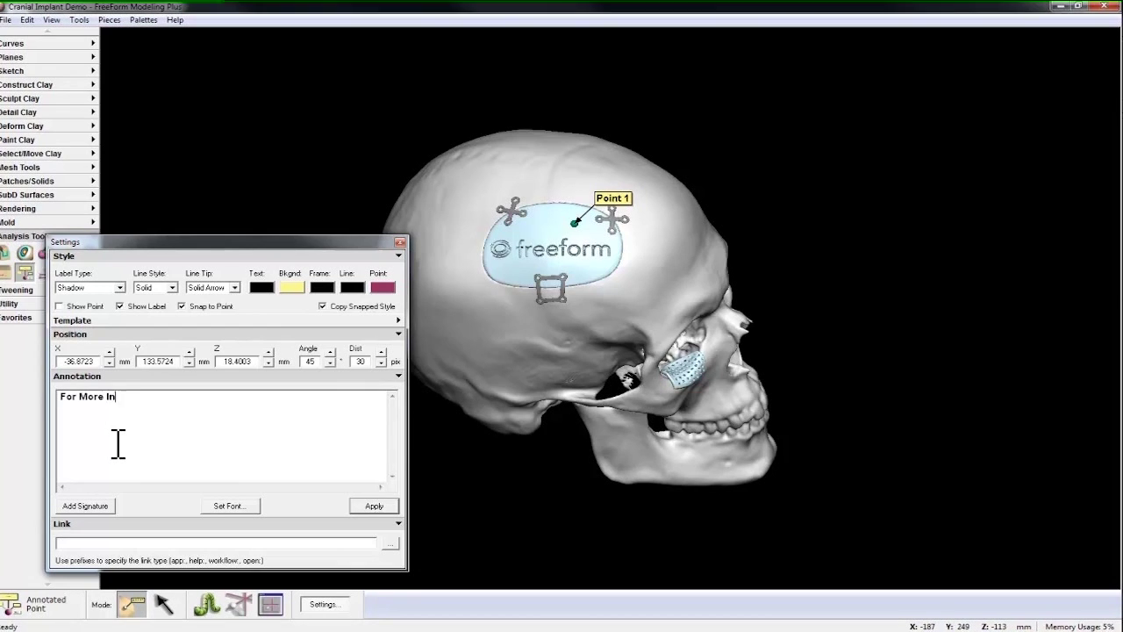
text(formation:  C)
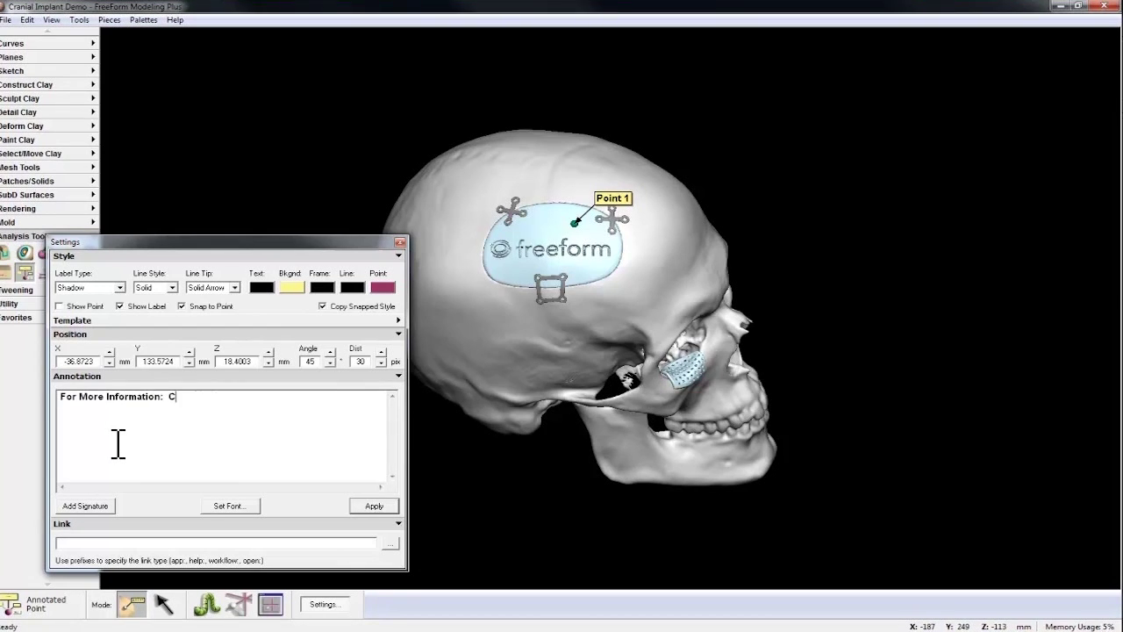
text(lick Here)
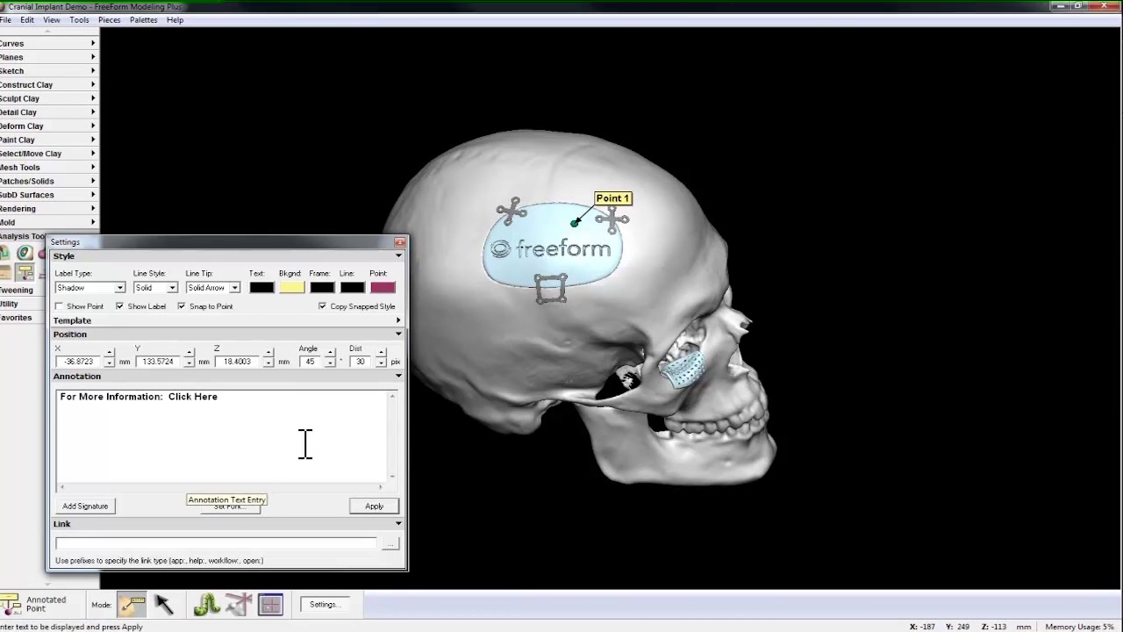
click(372, 505)
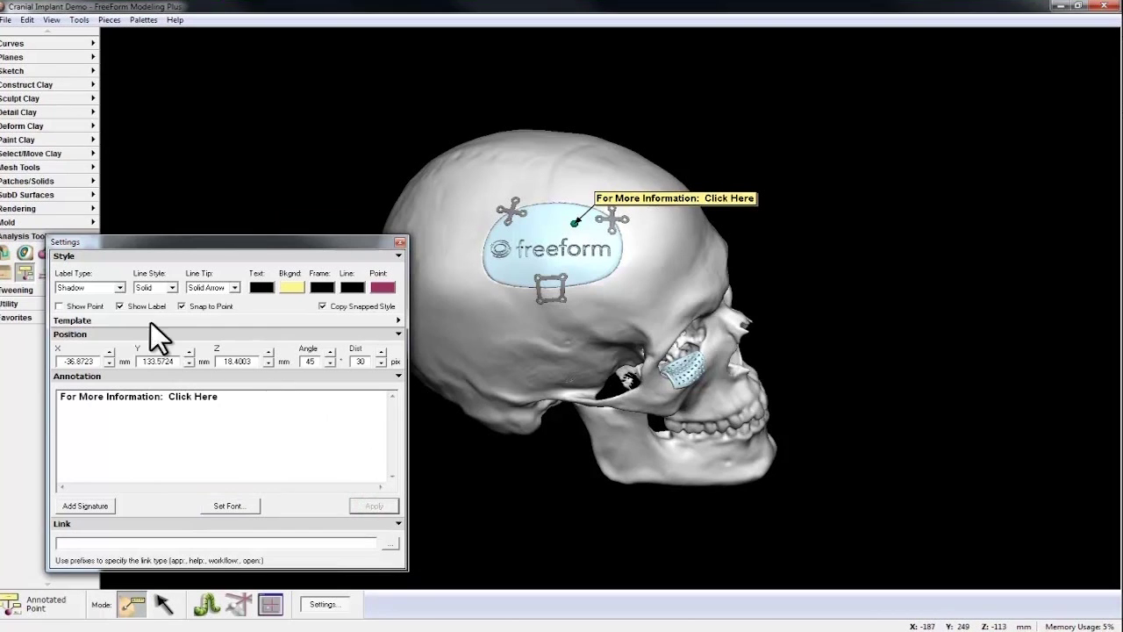
Step: Try the Transparent, Flat and Shadow label types, then set the label type to Link
click(83, 287)
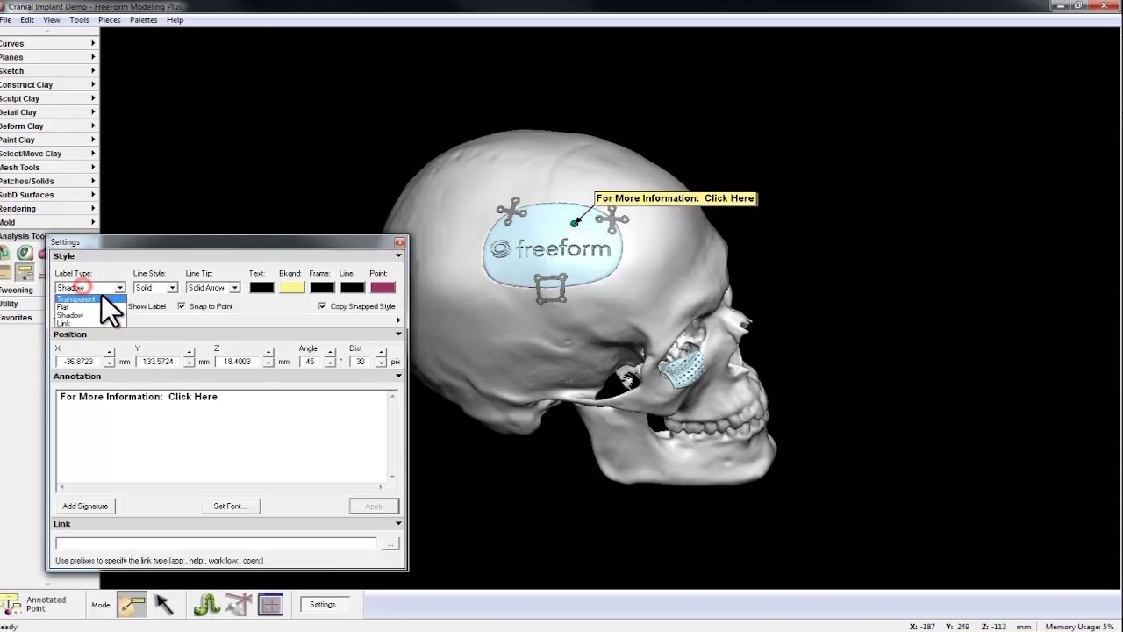
click(100, 295)
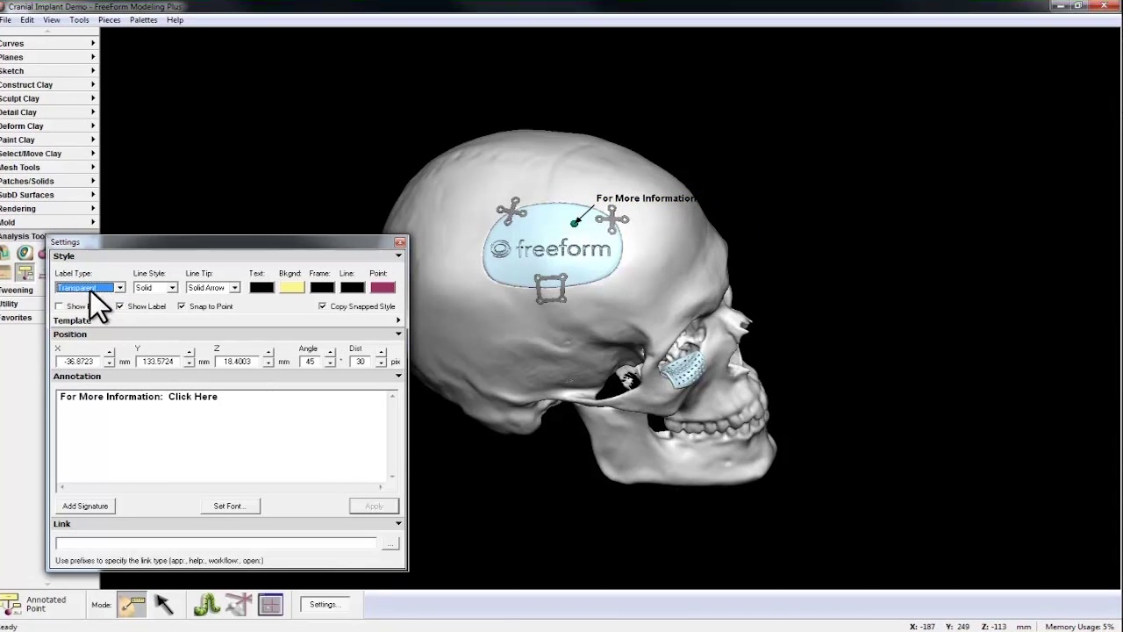
click(90, 287)
click(88, 303)
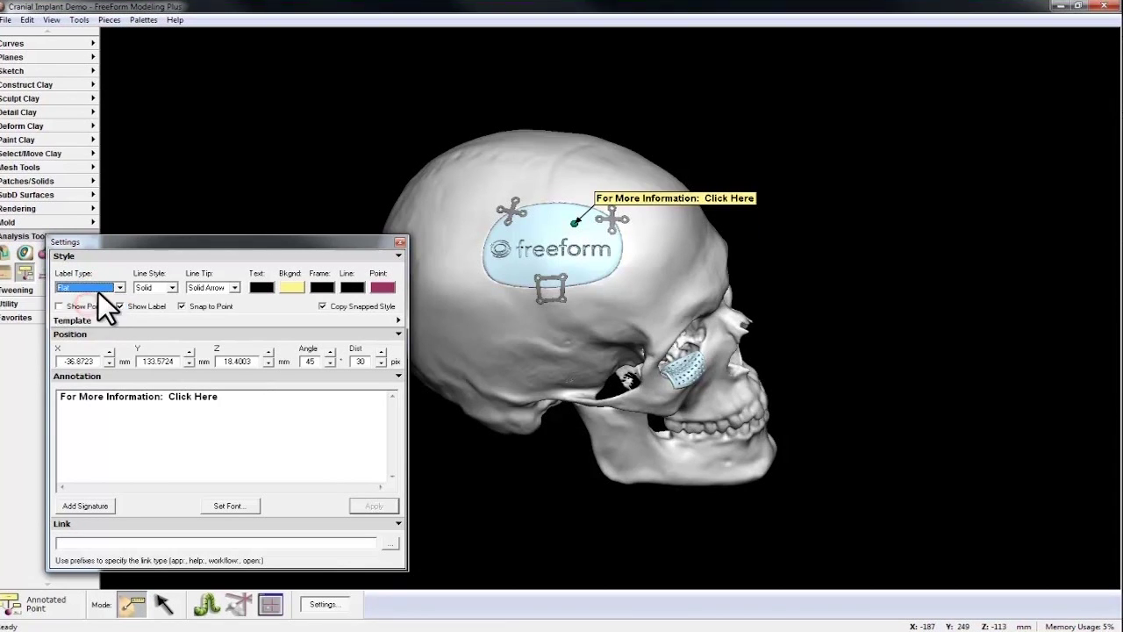
click(89, 285)
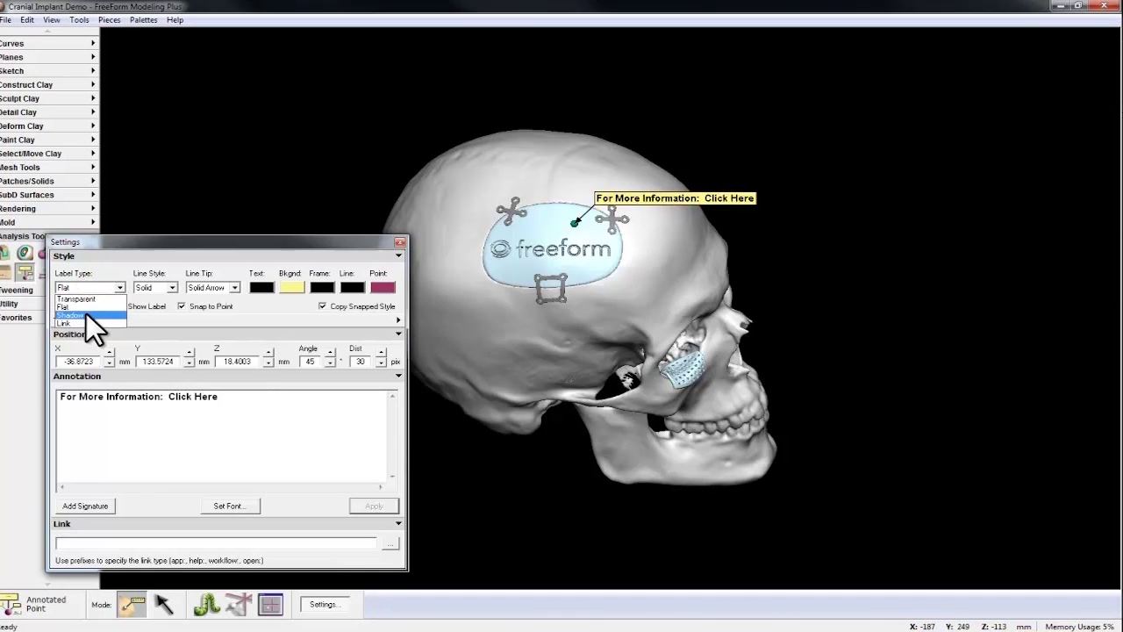
click(86, 314)
click(88, 283)
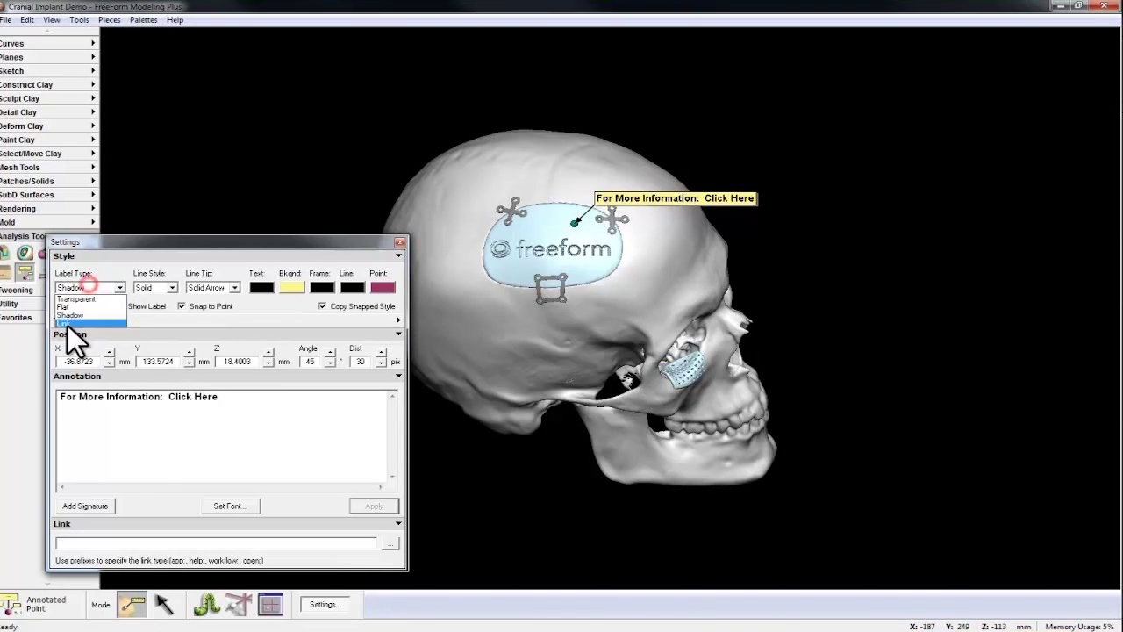
click(76, 321)
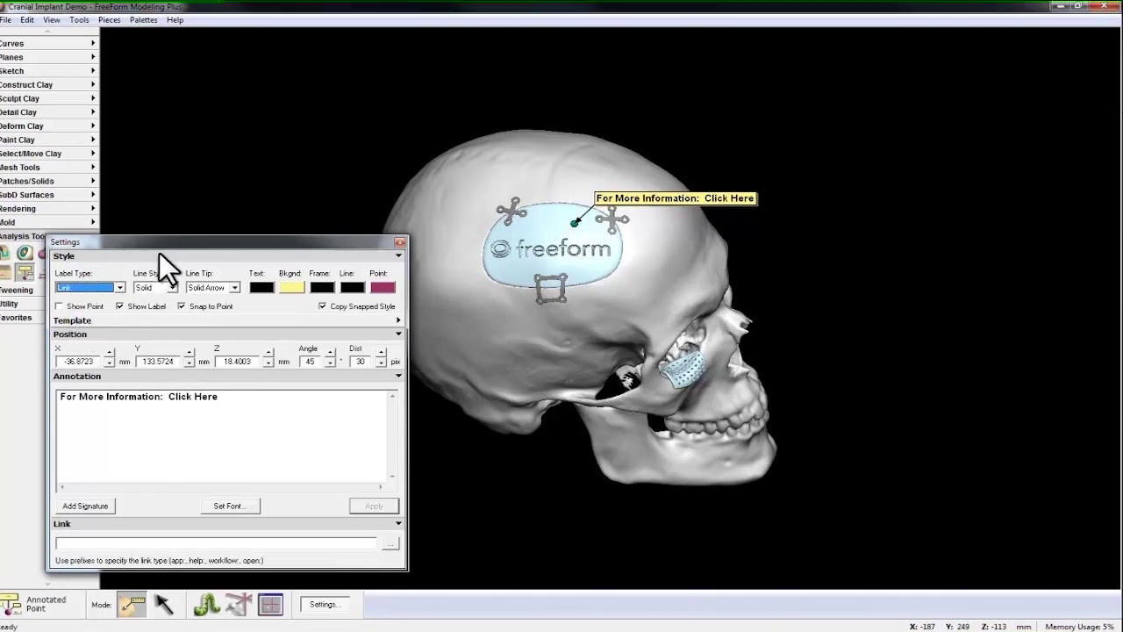
Step: Try the None and Dashed leader line styles, then choose Wedge
click(158, 285)
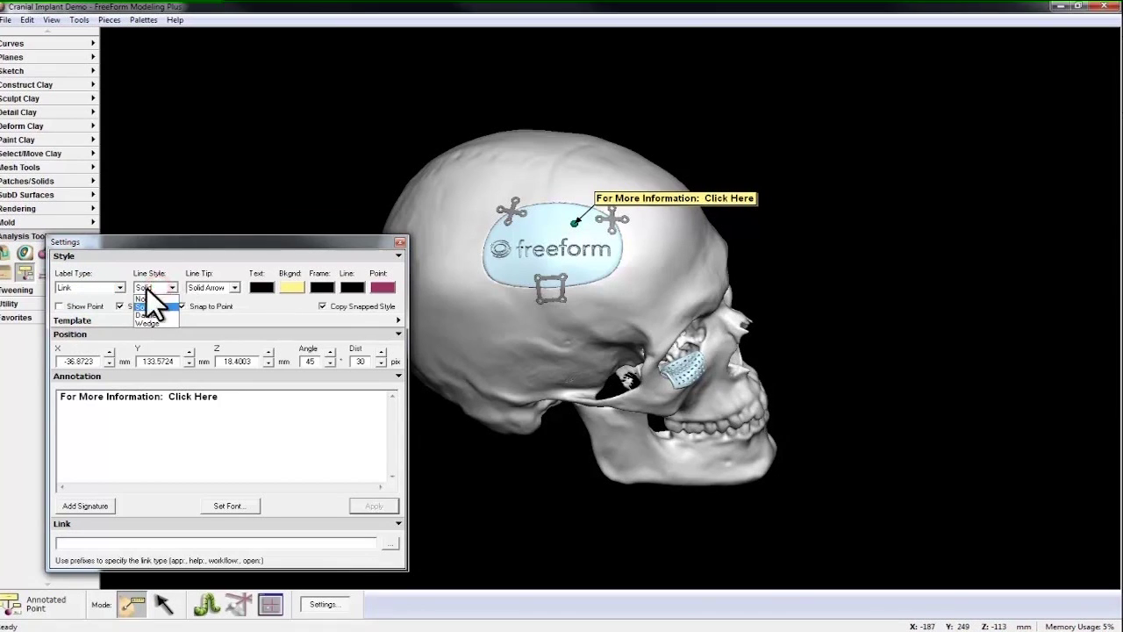
click(145, 298)
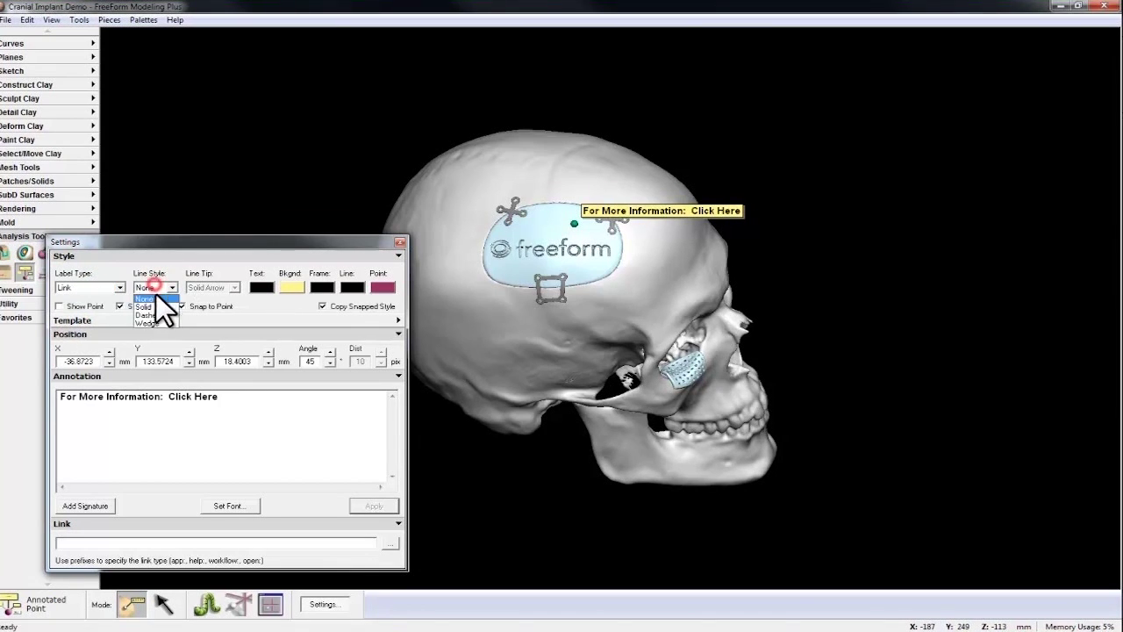
click(160, 314)
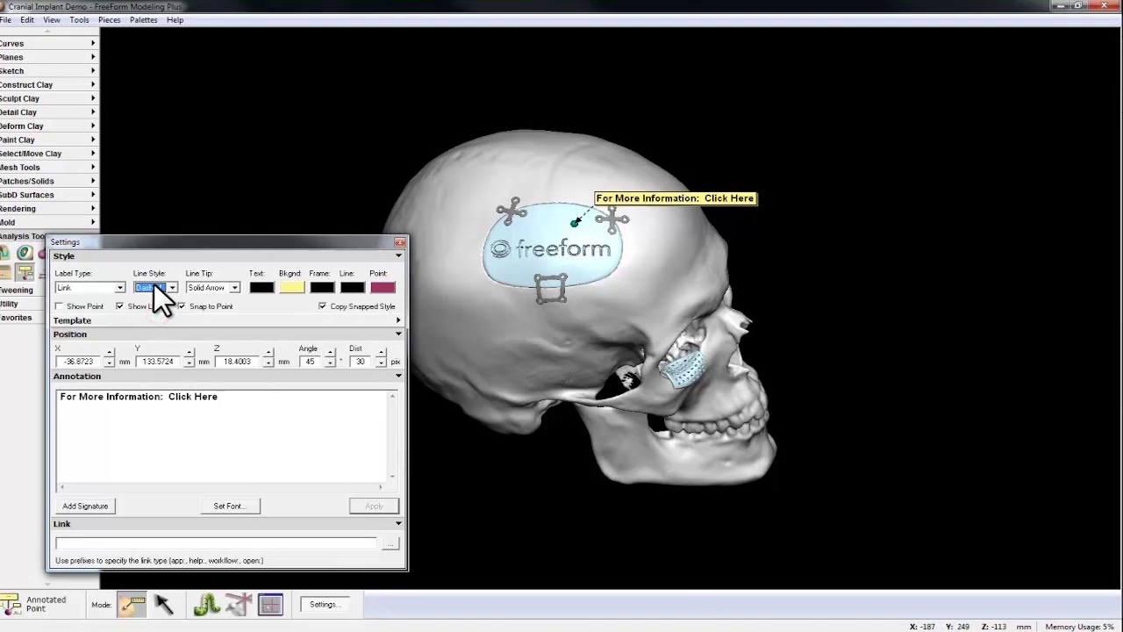
click(154, 283)
click(160, 319)
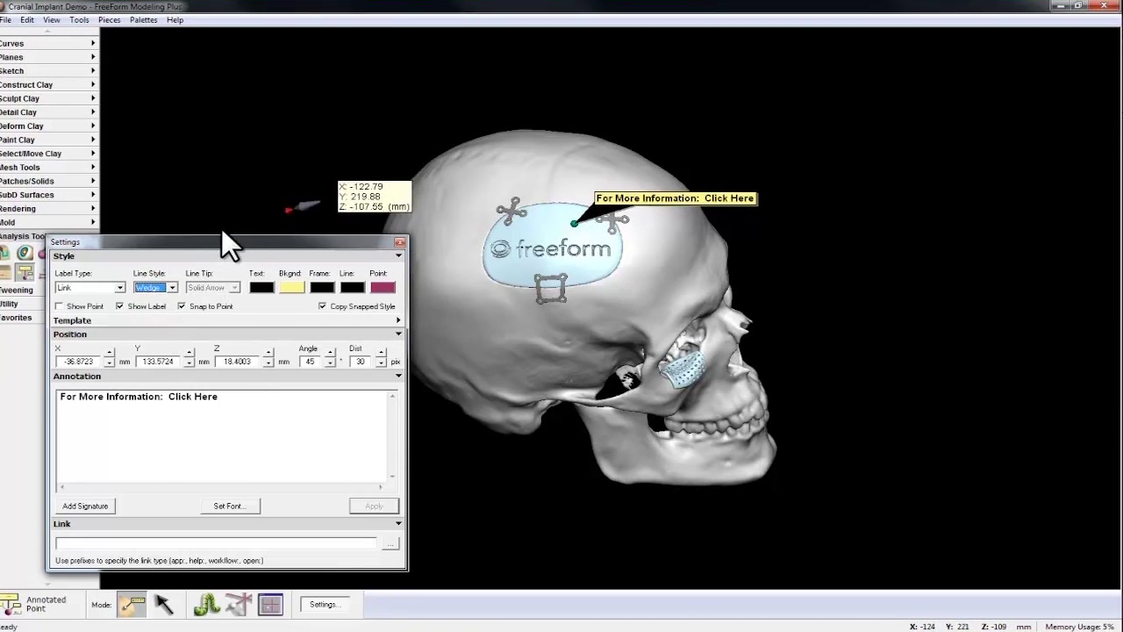
key(Escape)
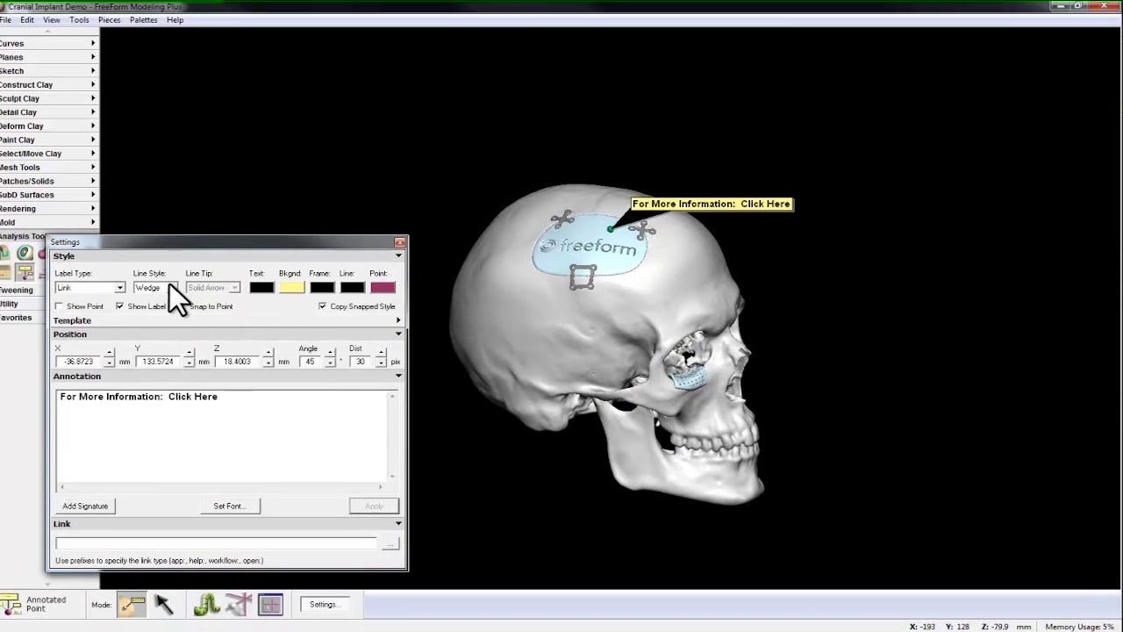
click(168, 286)
Step: Make the leader line dashed and, after trying Line Arrow and Ring, give it a Solid Arrow tip
click(160, 314)
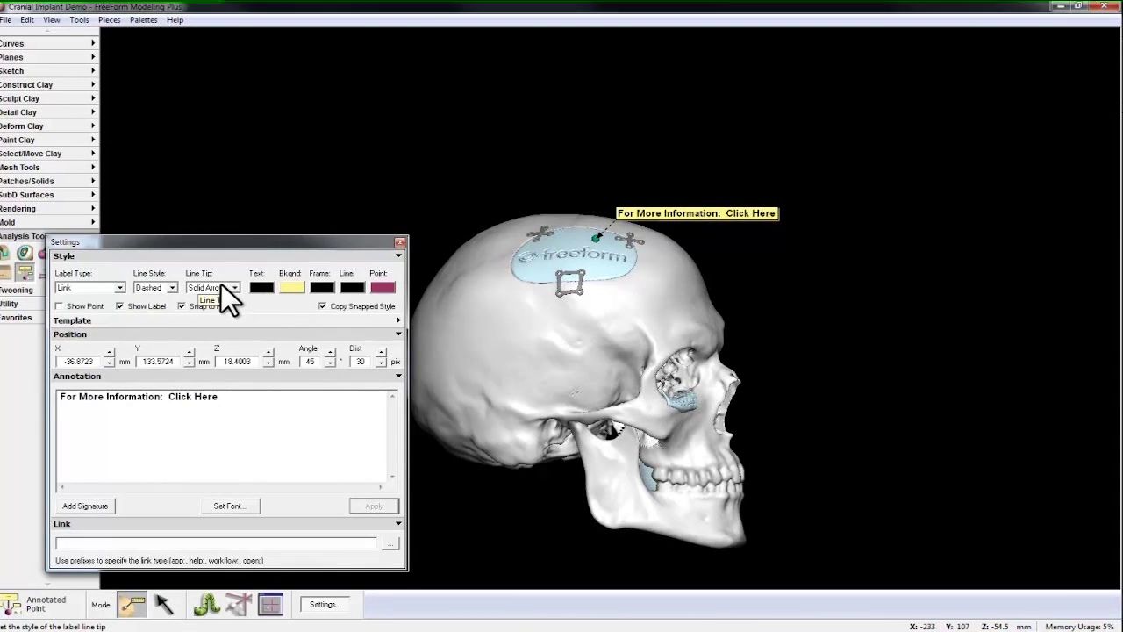
click(231, 286)
click(210, 306)
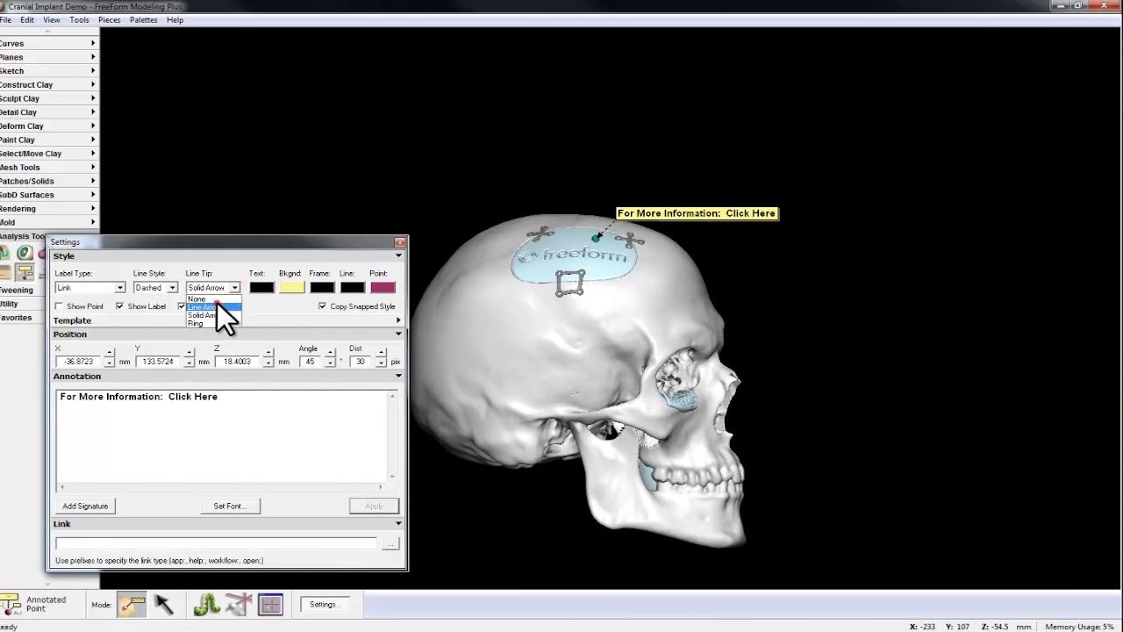
click(226, 282)
click(216, 289)
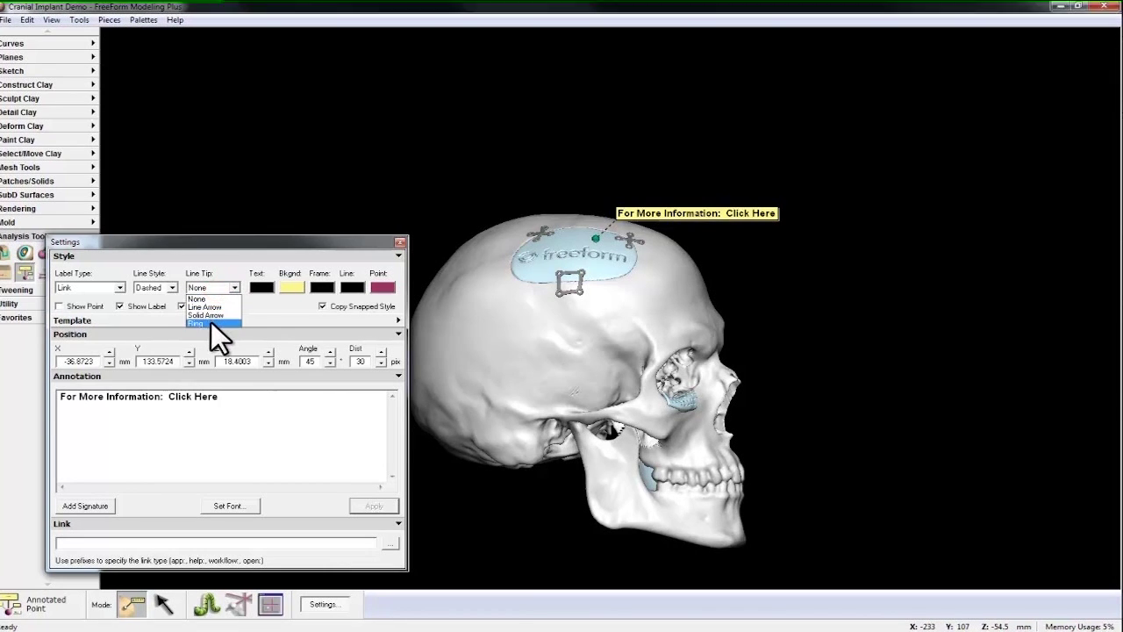
click(210, 321)
click(224, 287)
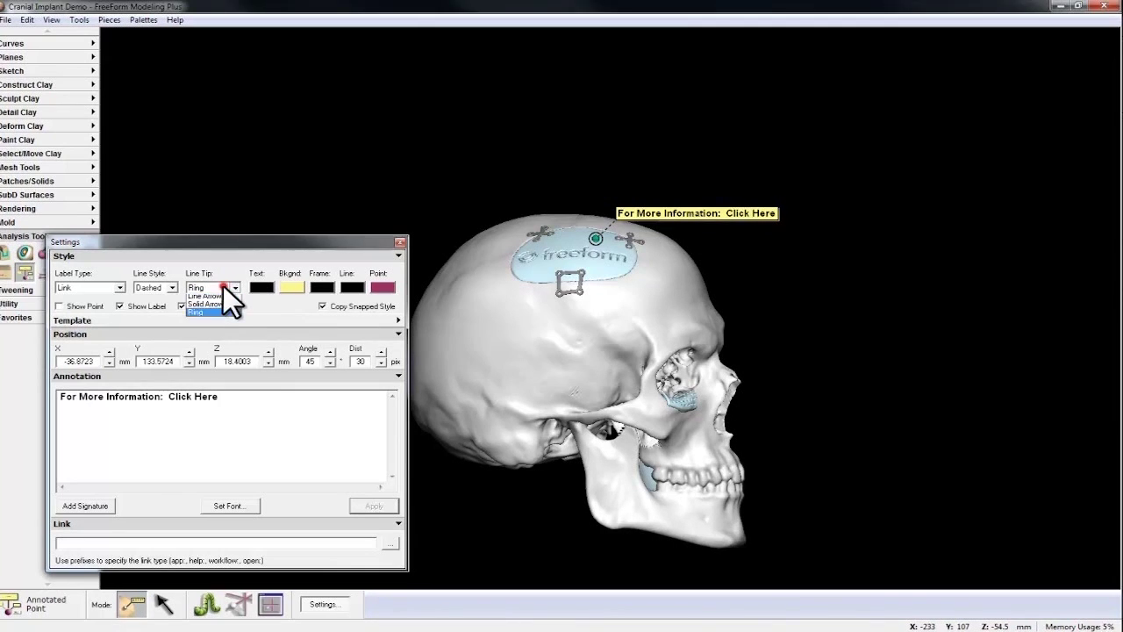
click(209, 303)
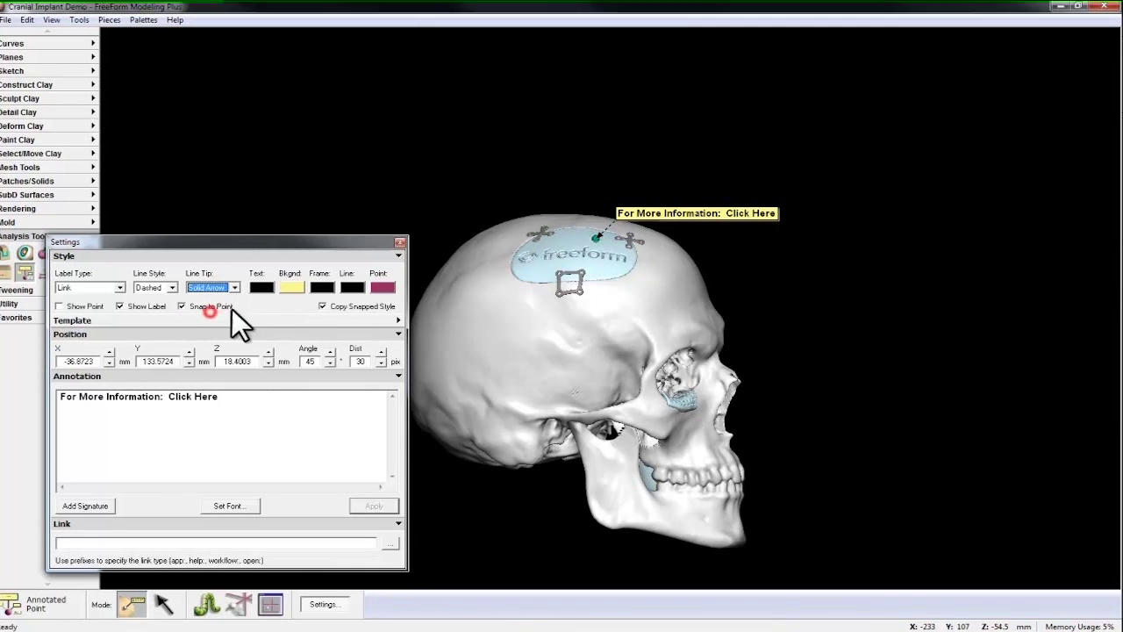
Step: Change the label's background colour from yellow to the light blue custom colour
click(293, 285)
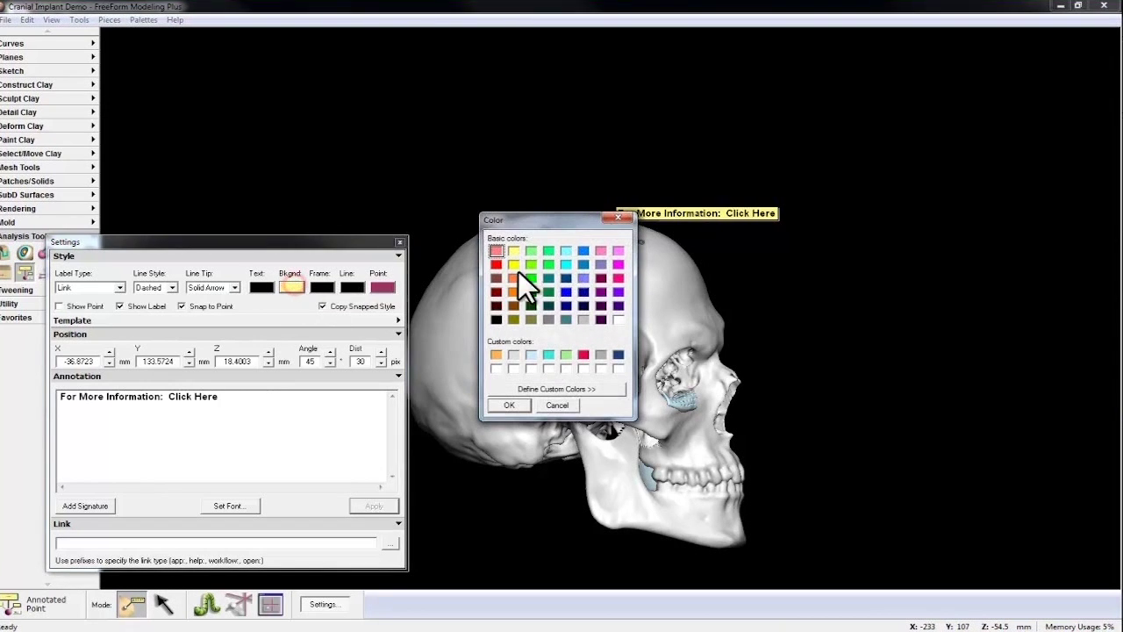
click(533, 355)
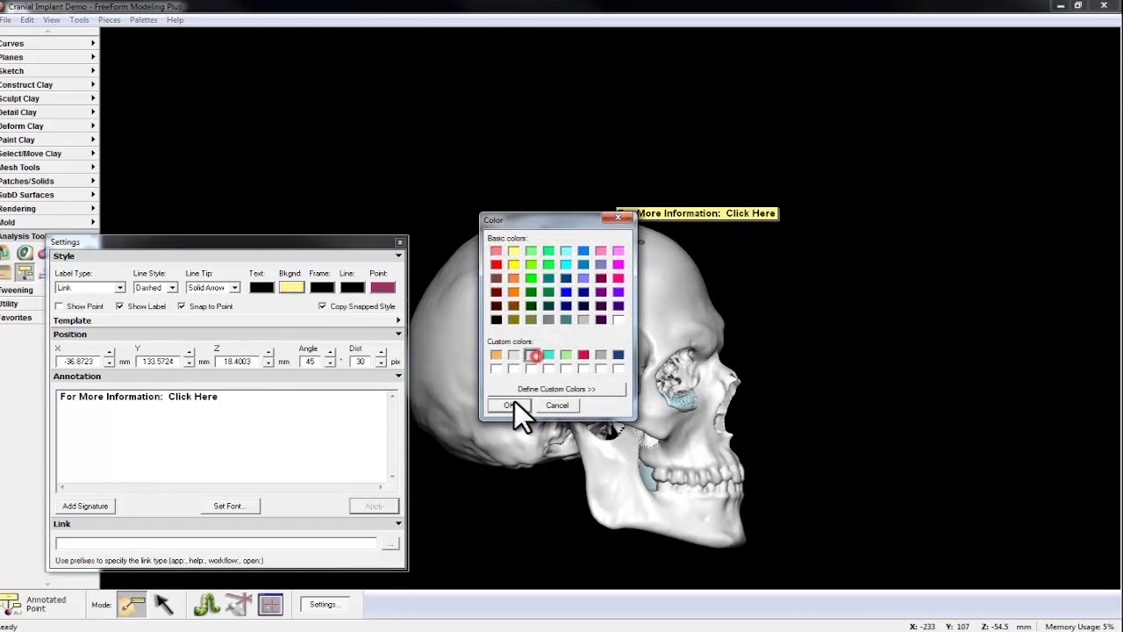
click(510, 404)
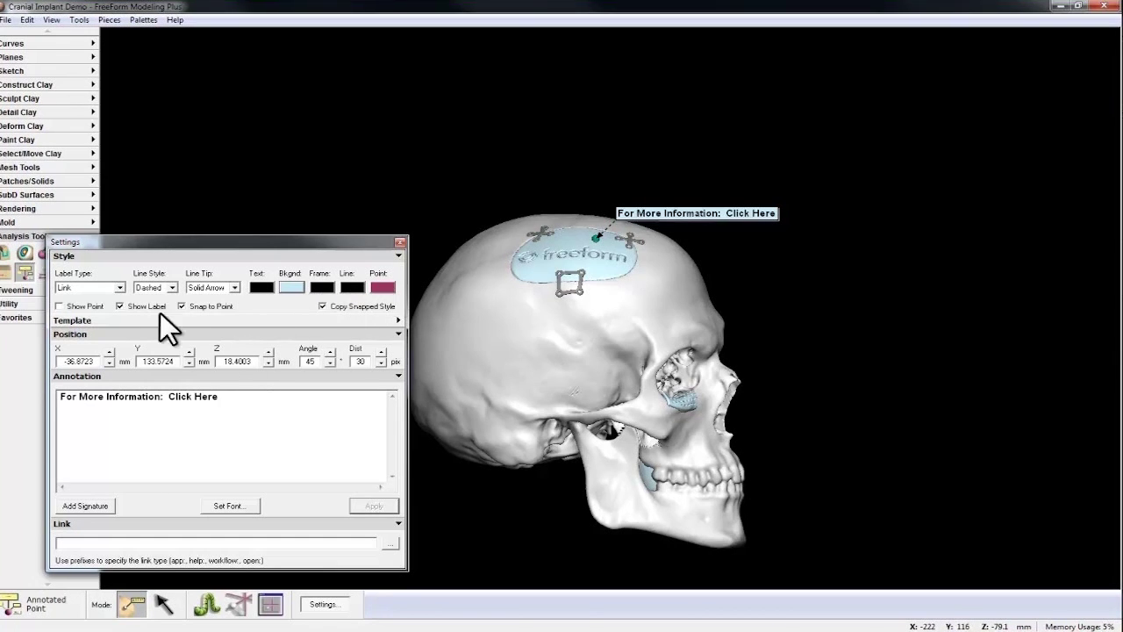
Step: Toggle Show Point and Show Label off and on to check, keeping the label snapped to its point
click(60, 305)
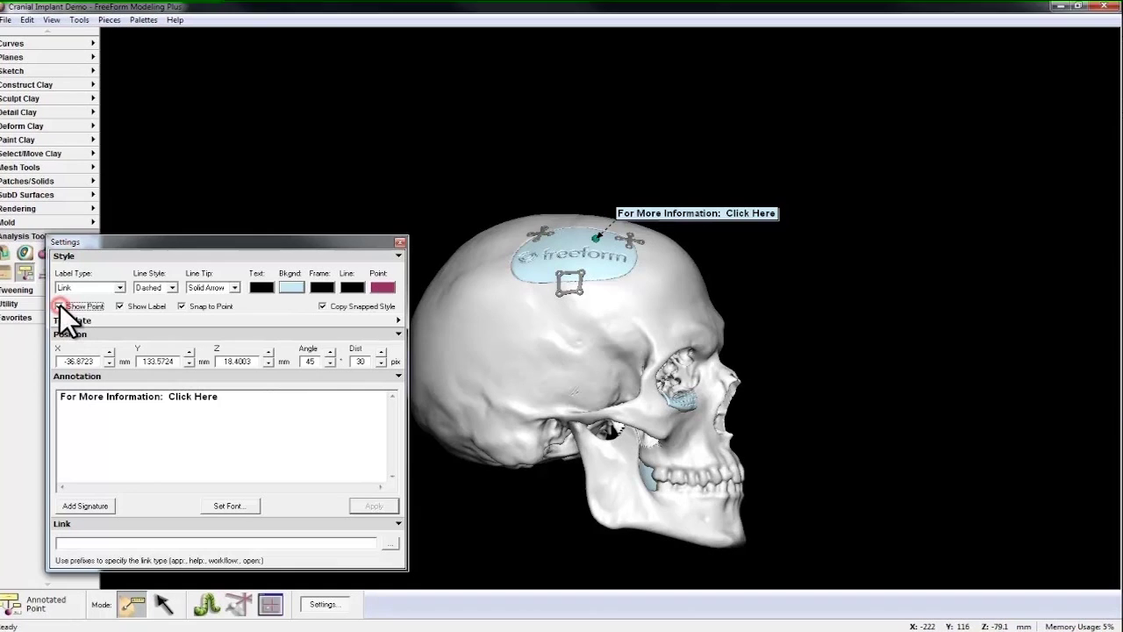
click(60, 304)
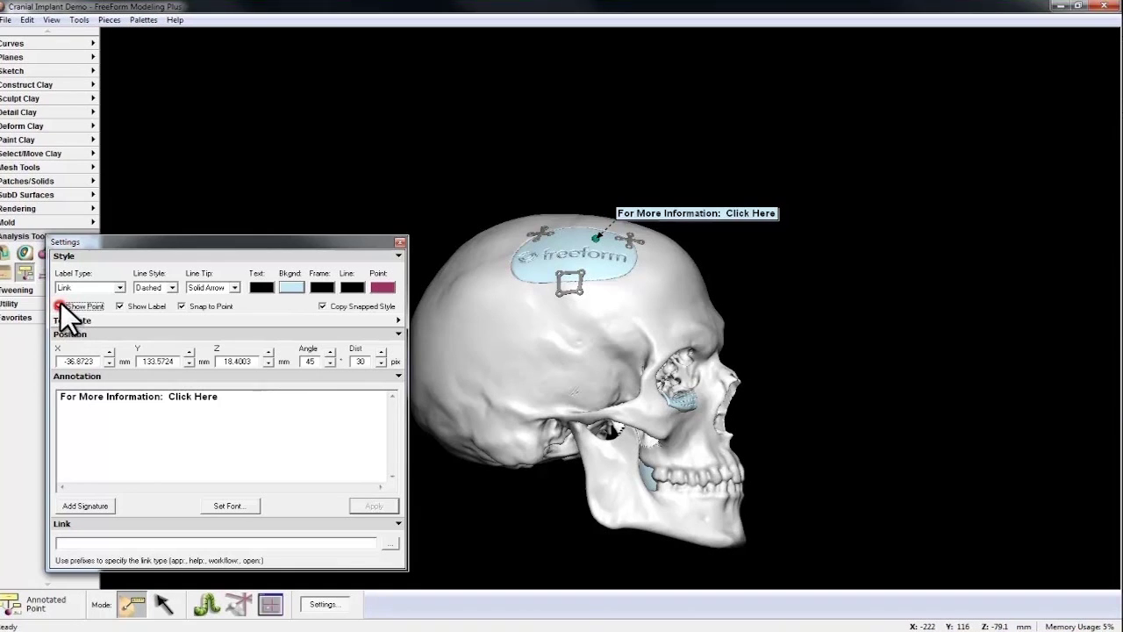
click(120, 305)
click(120, 305)
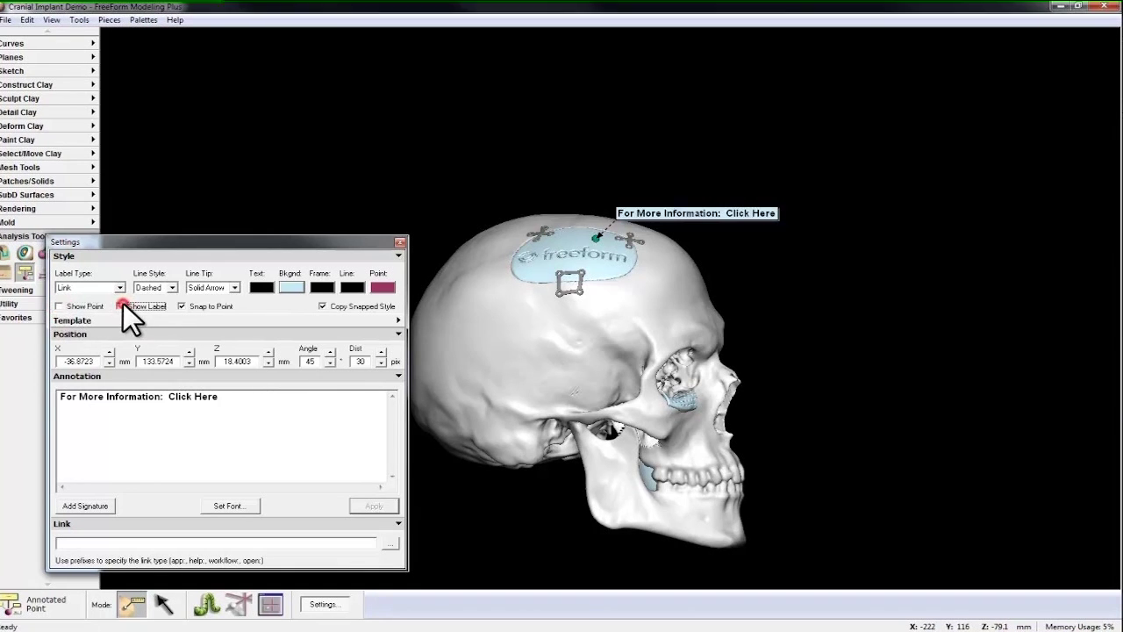
click(182, 305)
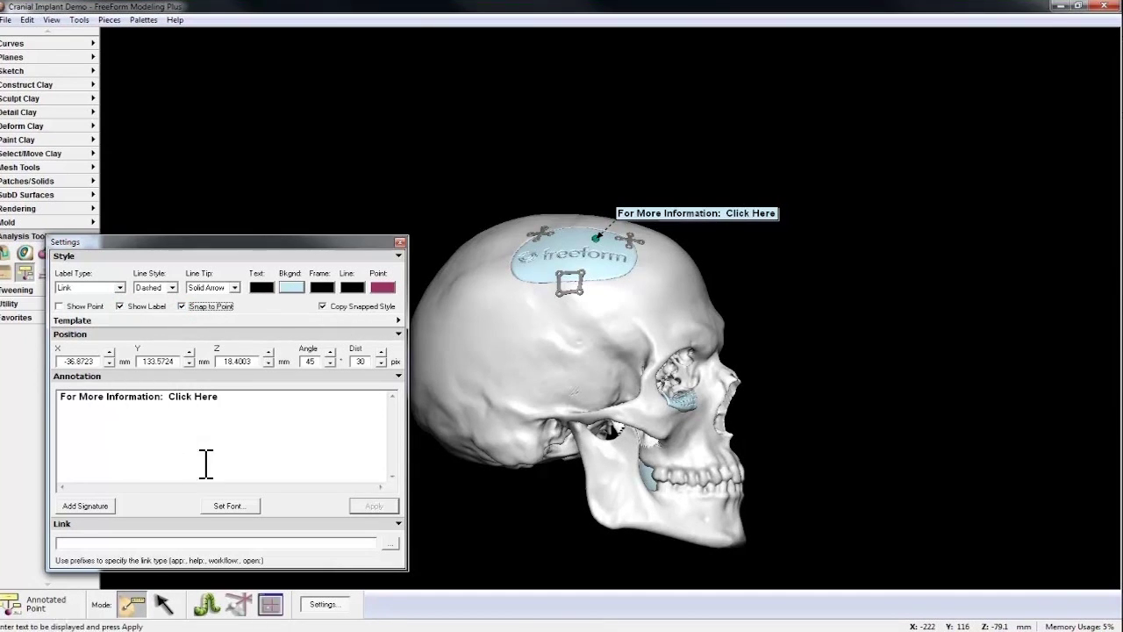
click(86, 507)
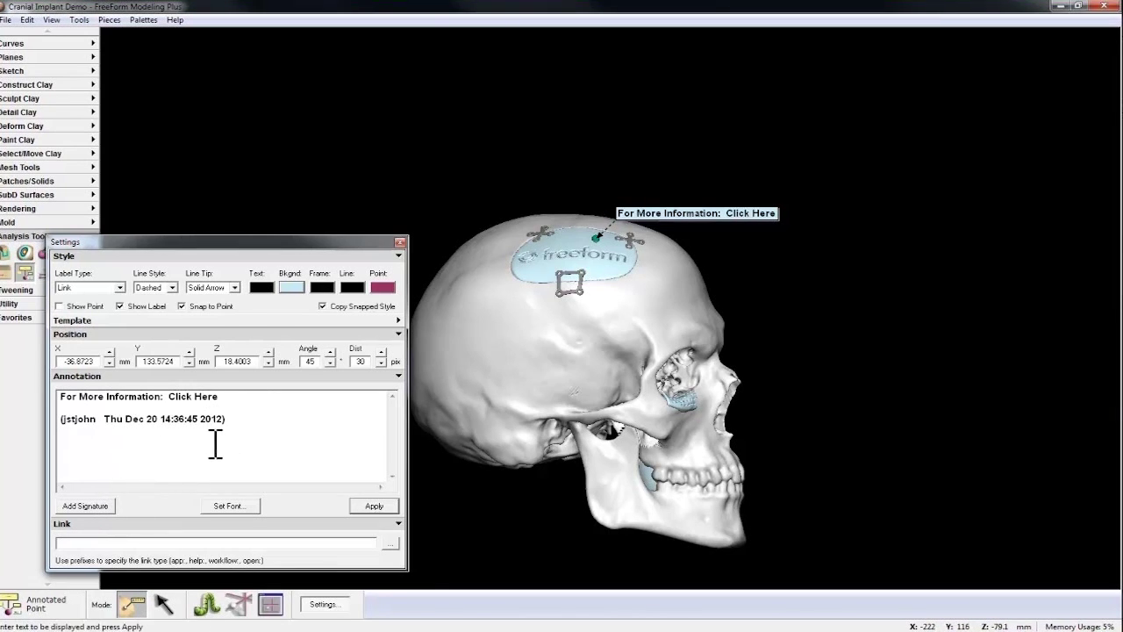
drag(224, 418, 26, 427)
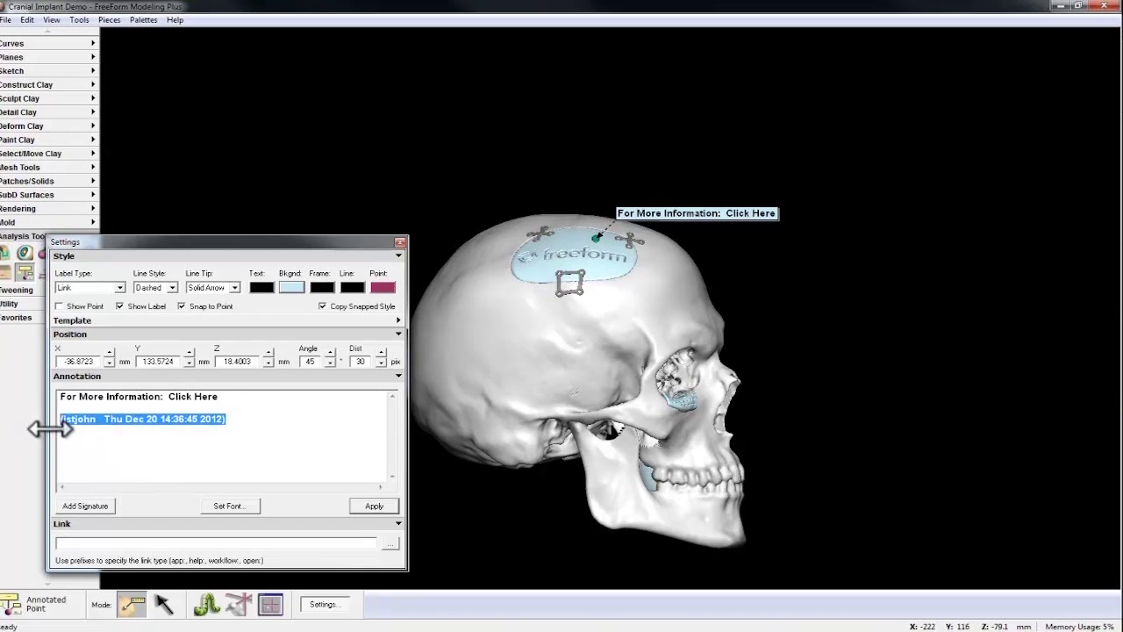
key(BackSpace)
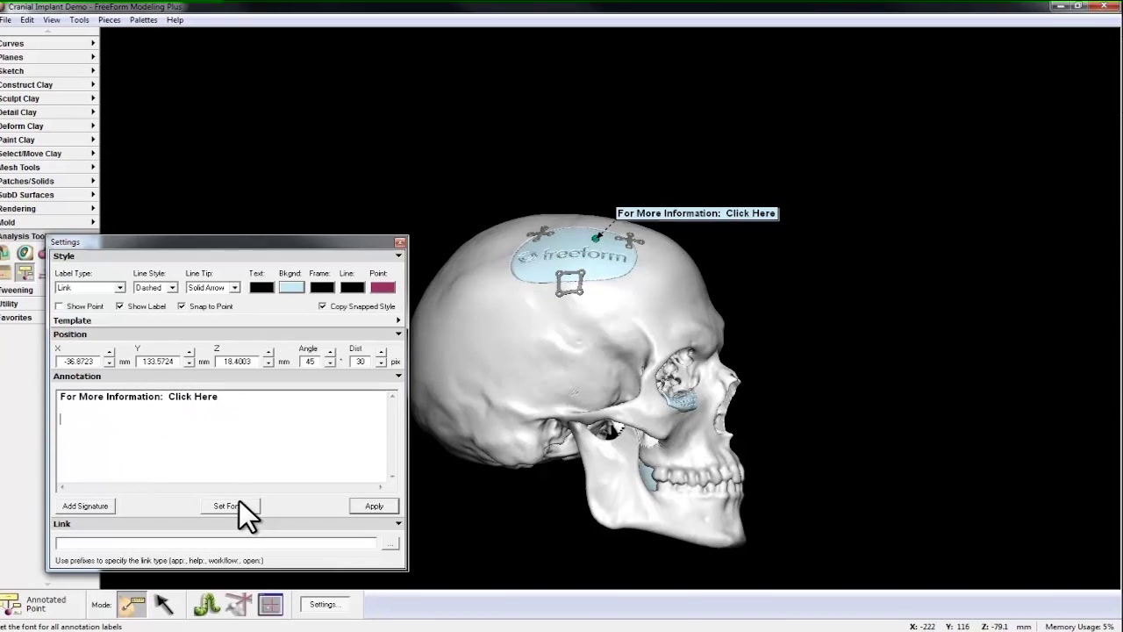
click(236, 504)
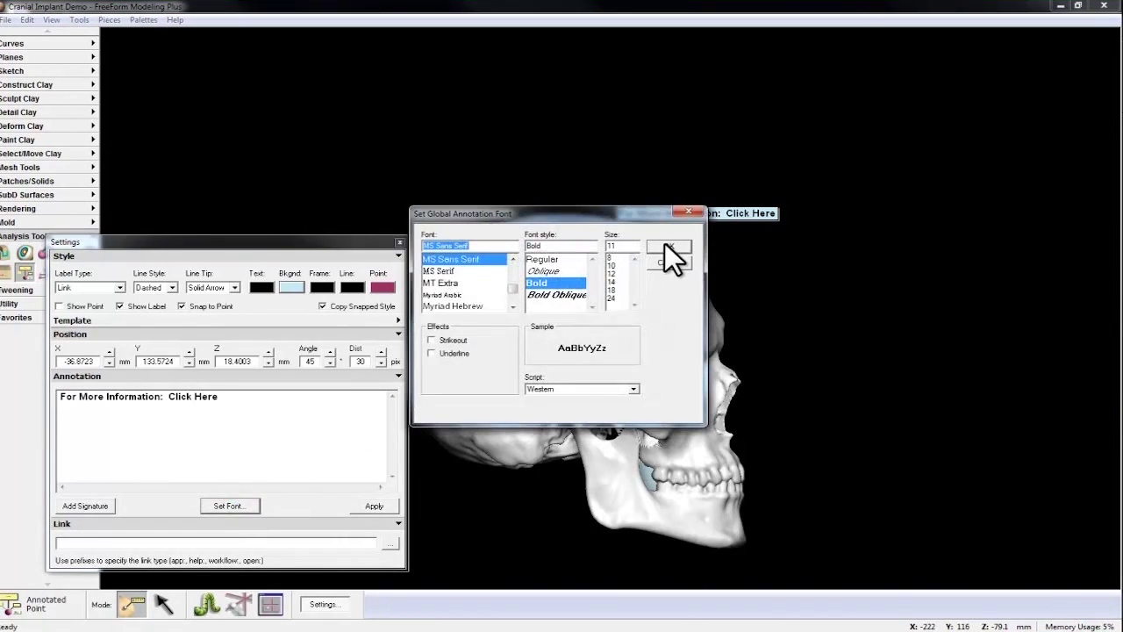
click(690, 210)
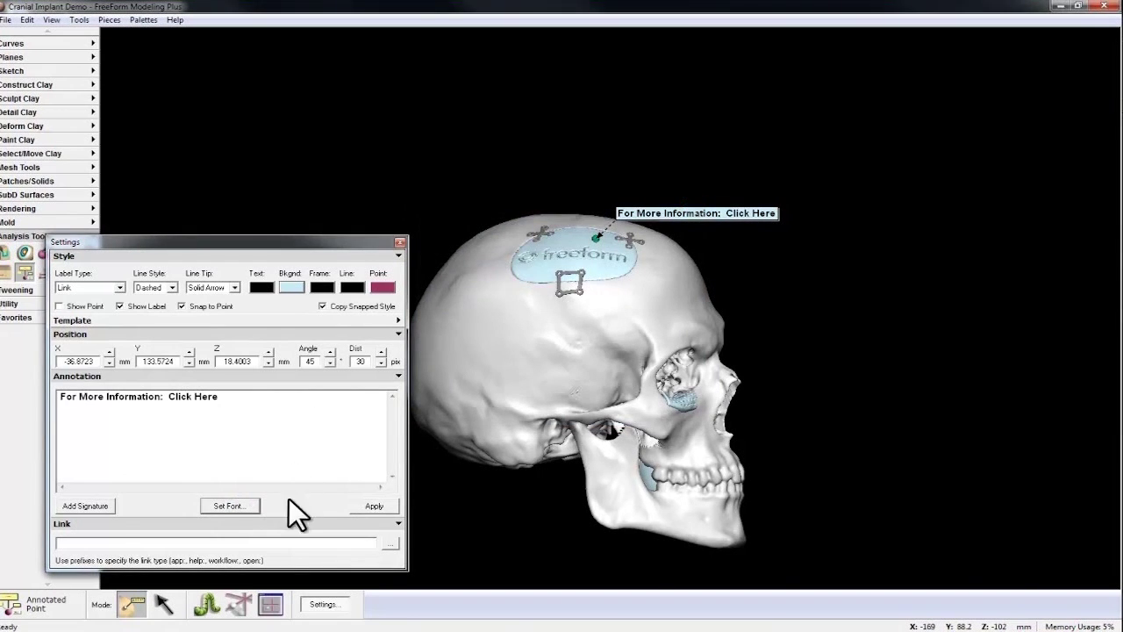
click(119, 541)
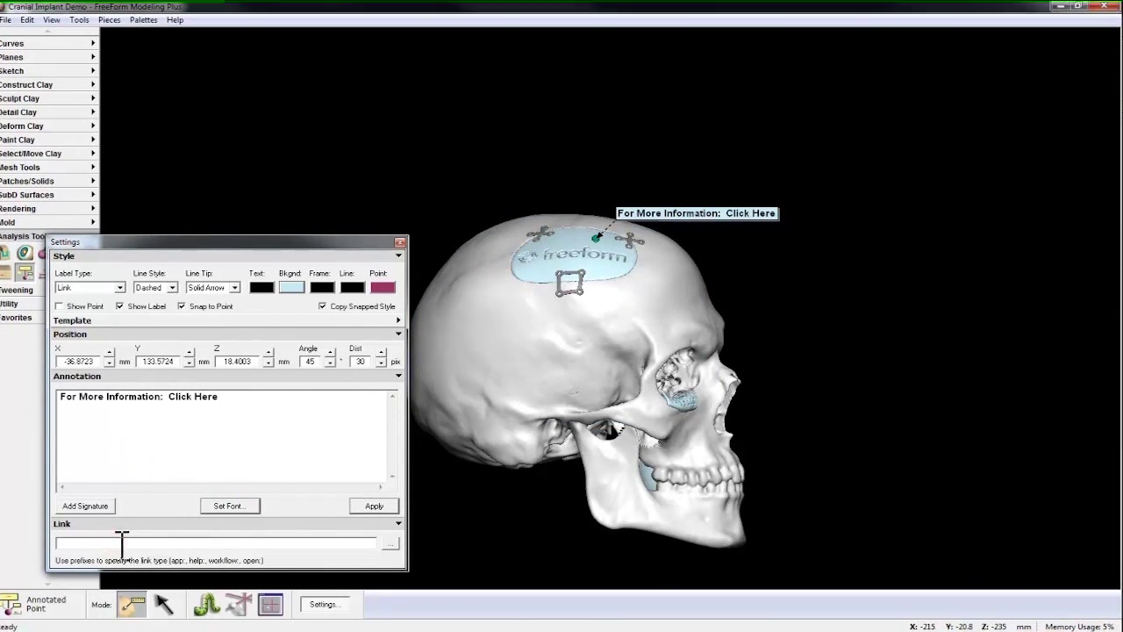
text(w)
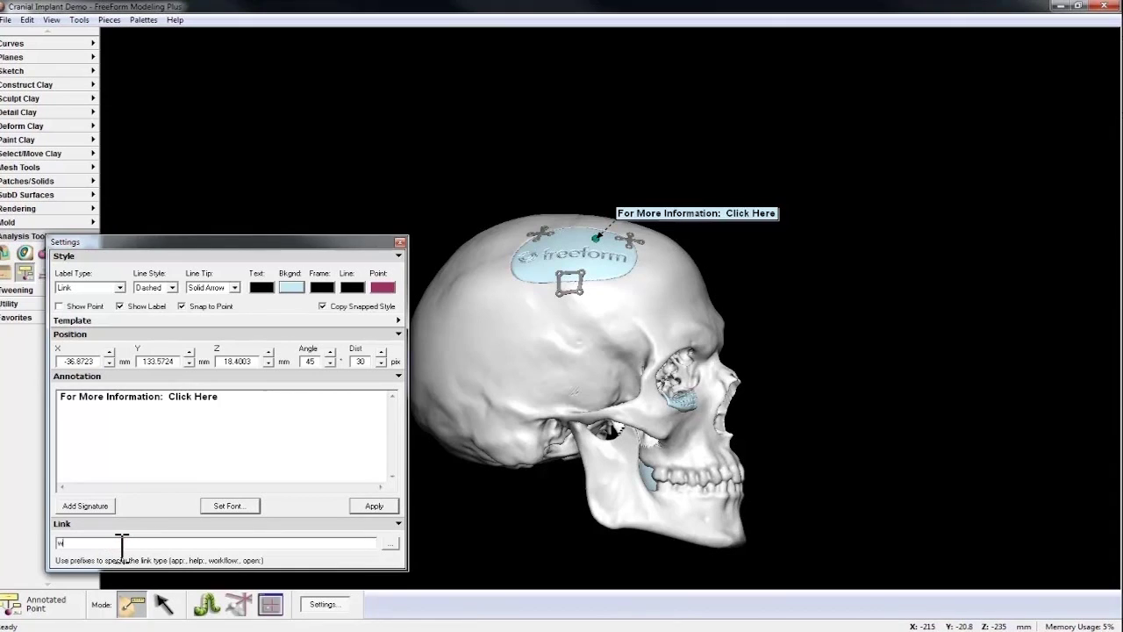
text(ww.geomagic.com)
click(361, 506)
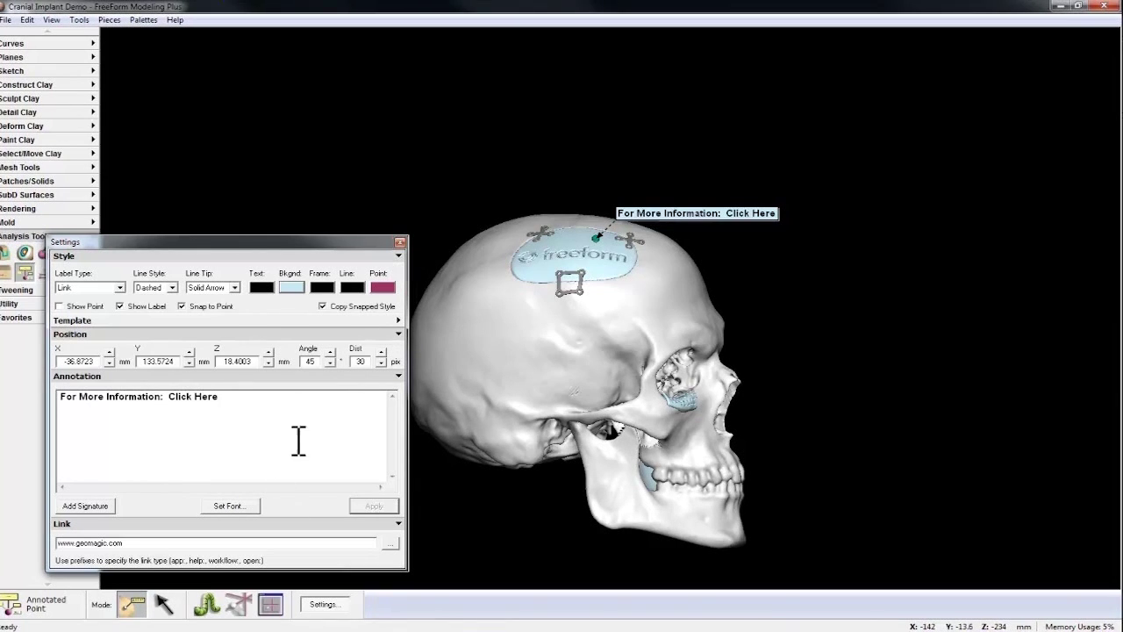
click(398, 242)
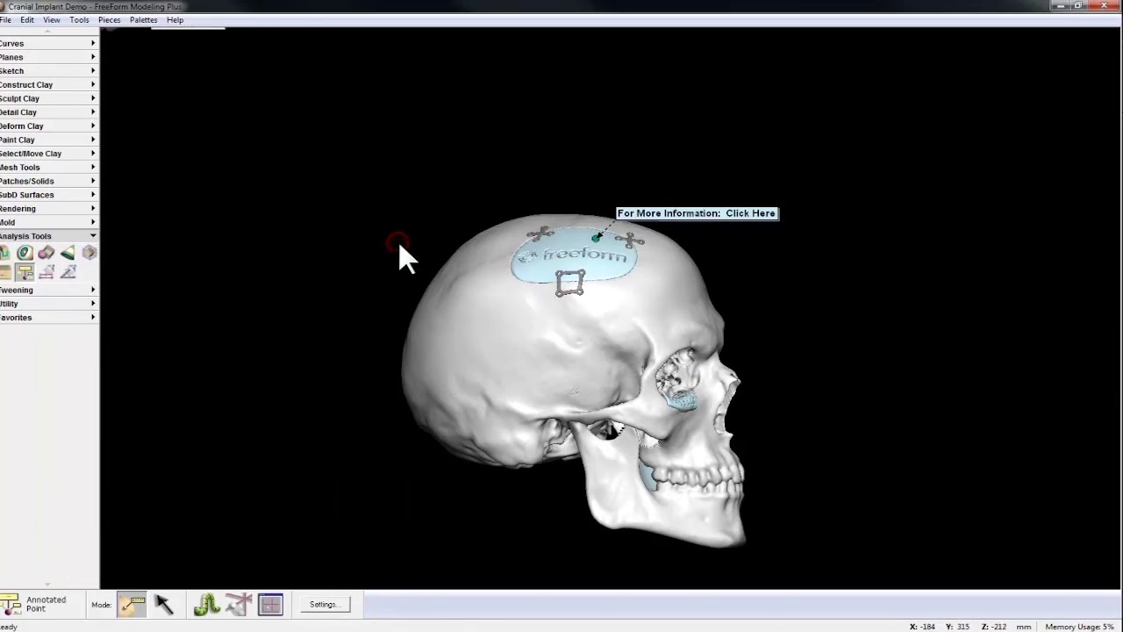
click(21, 232)
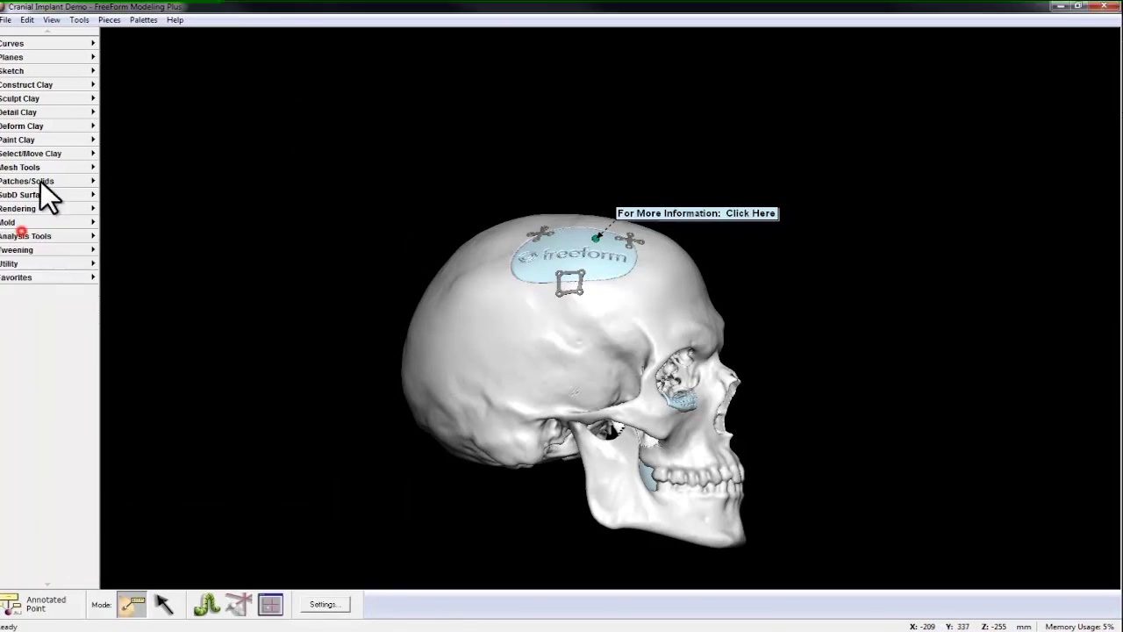
click(38, 42)
click(5, 59)
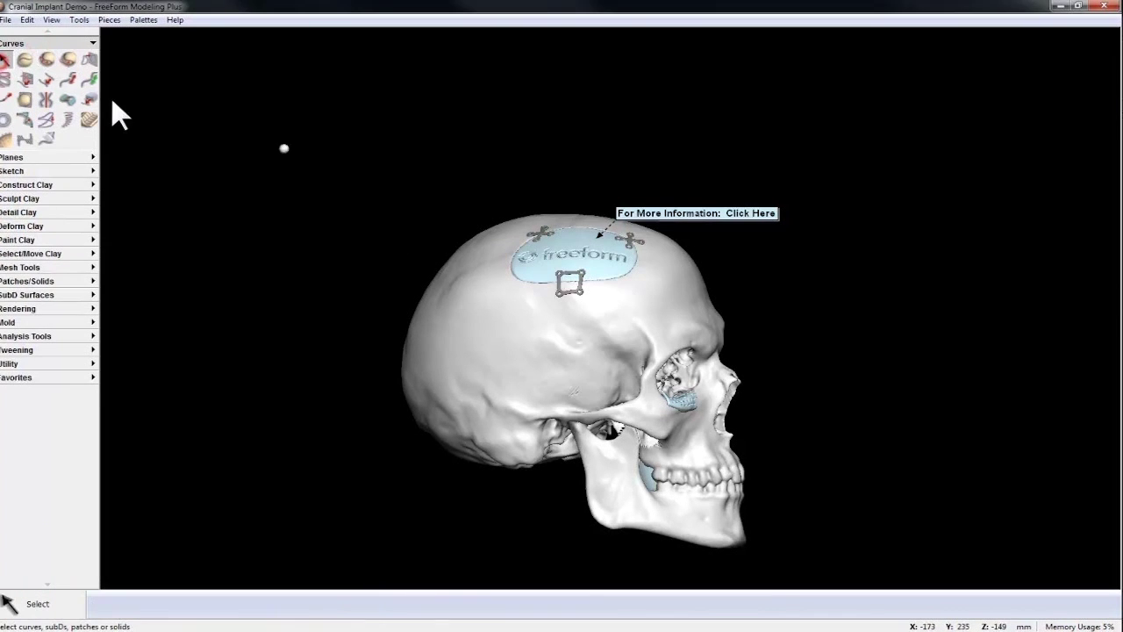
click(670, 215)
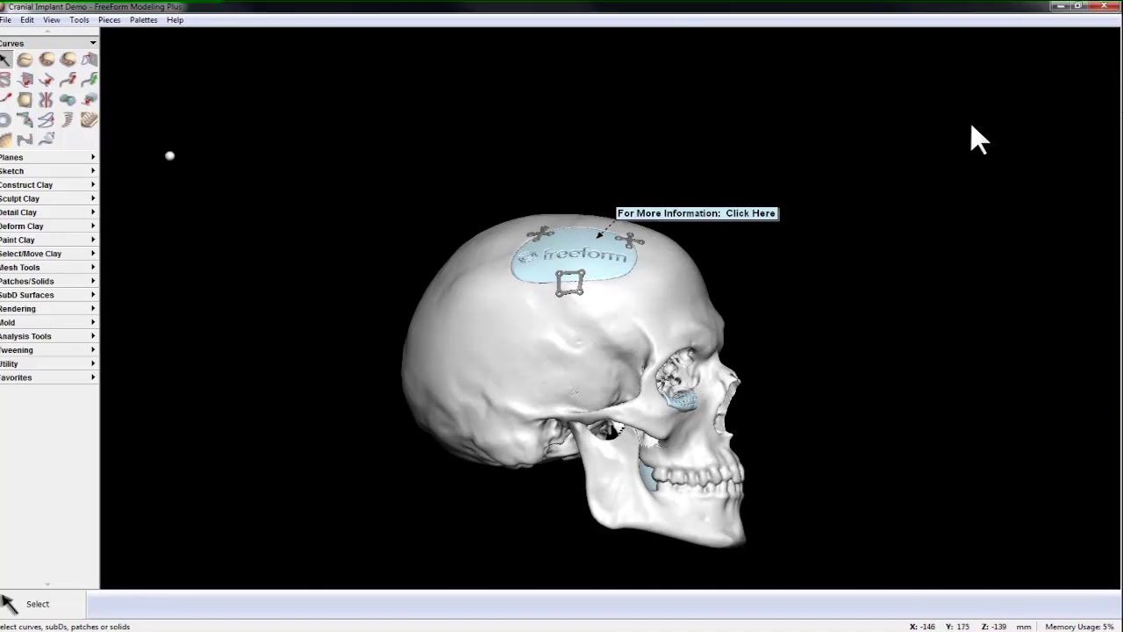
click(51, 42)
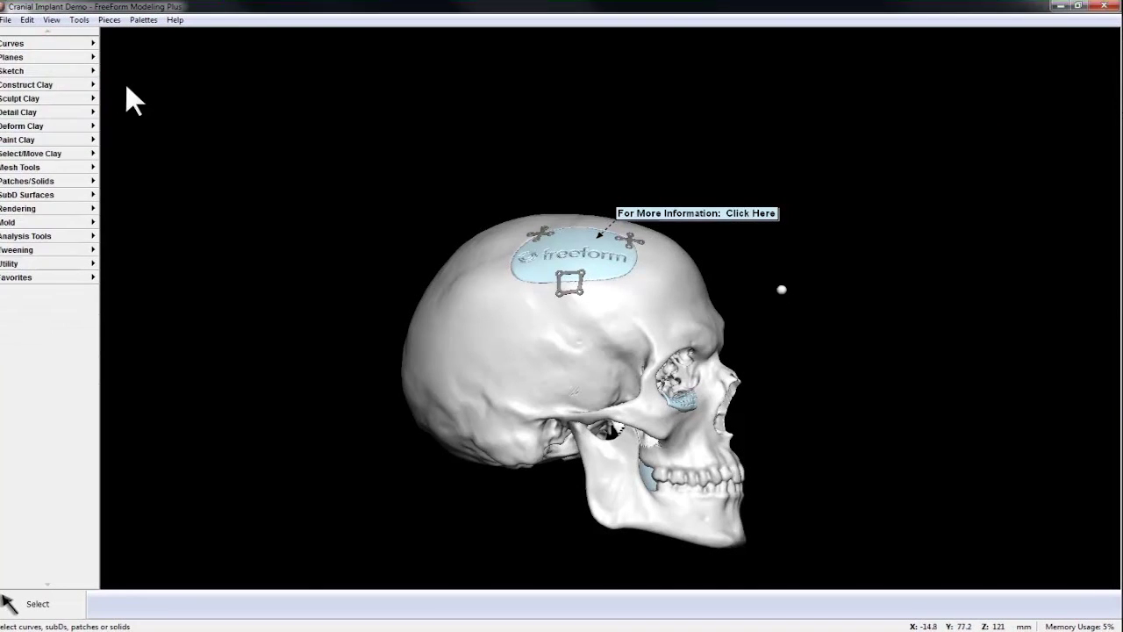